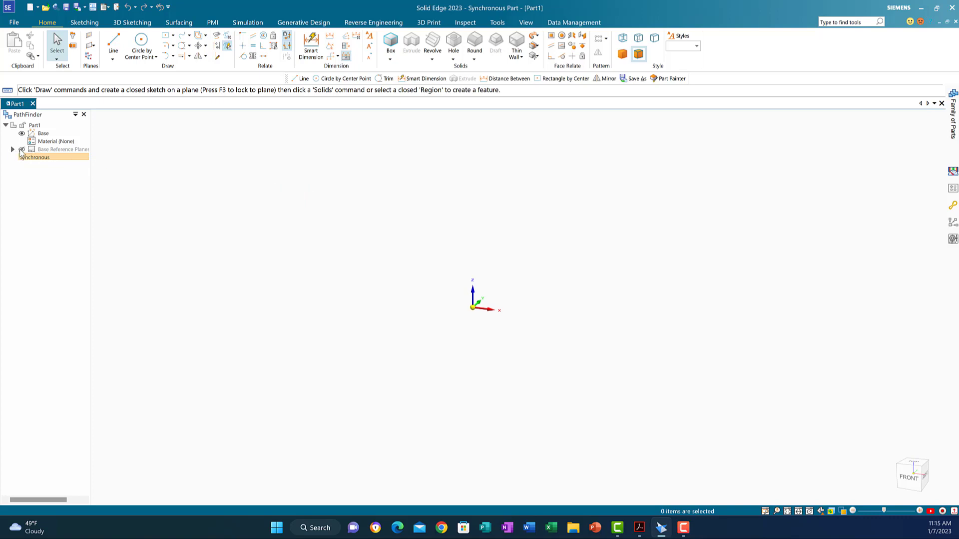
Show the base reference planes and draw a 6 mm diameter circle centred on the origin in the Top (xy) plane.
click(21, 149)
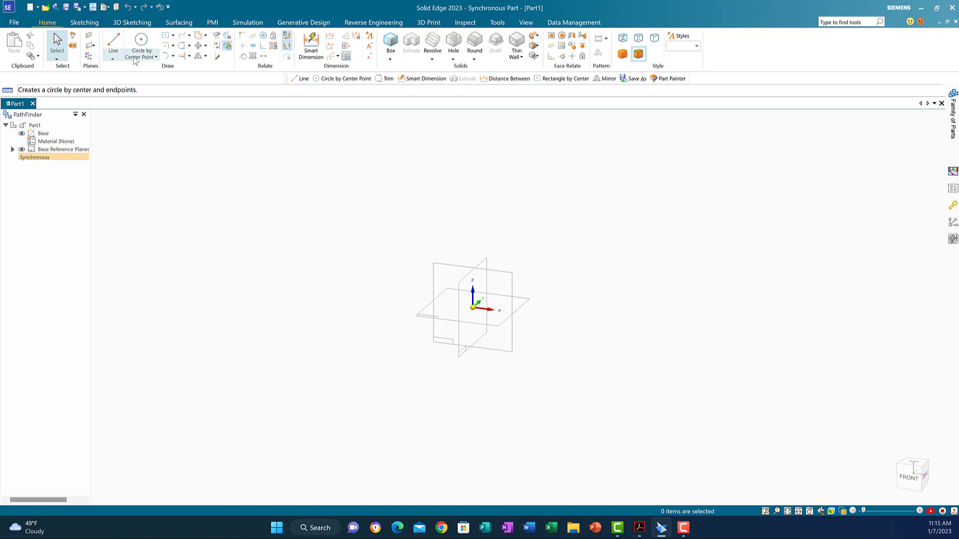
mouse_move(919, 467)
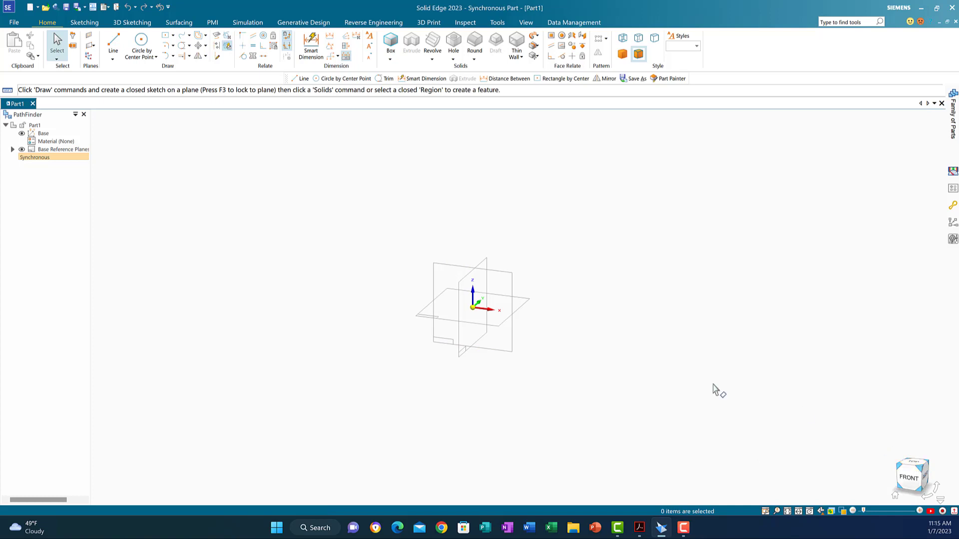
click(426, 308)
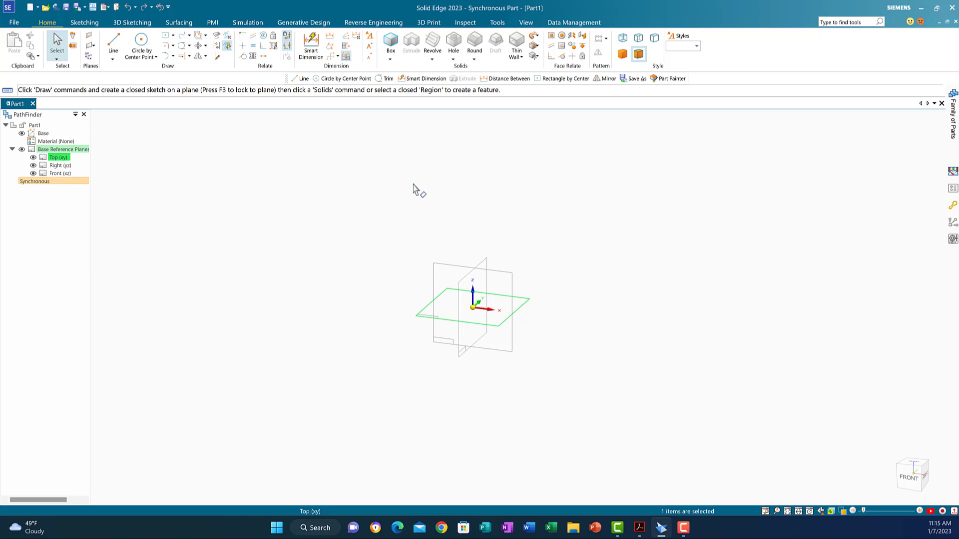
click(142, 40)
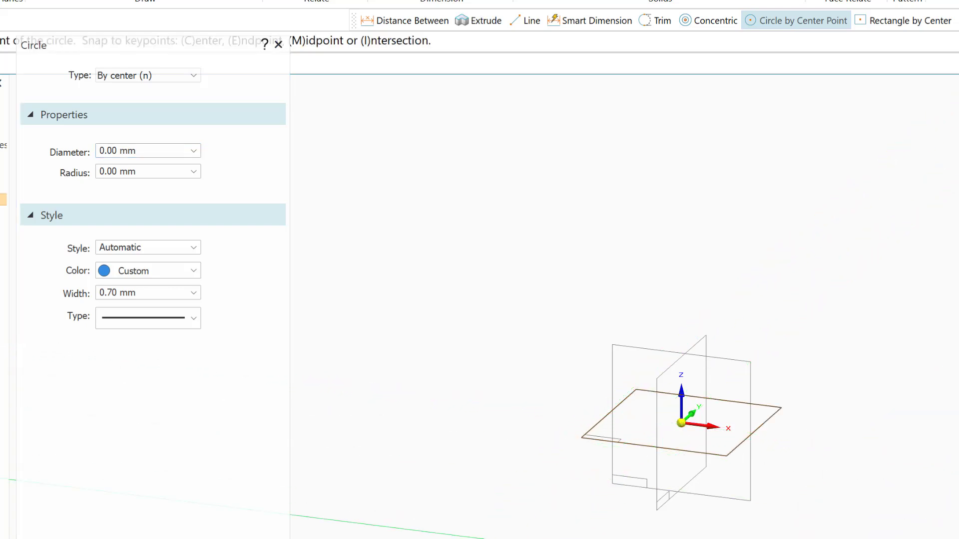
key(ctrl+h)
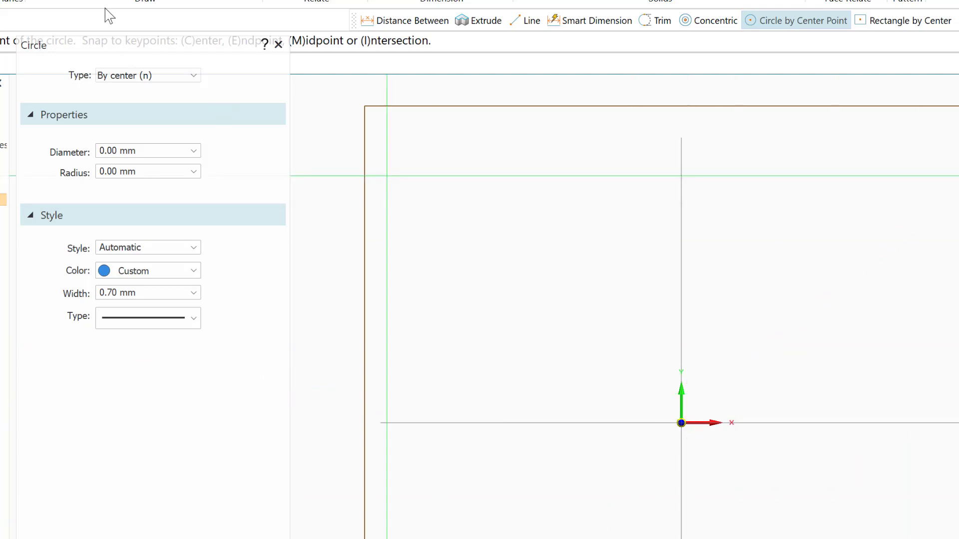
click(124, 154)
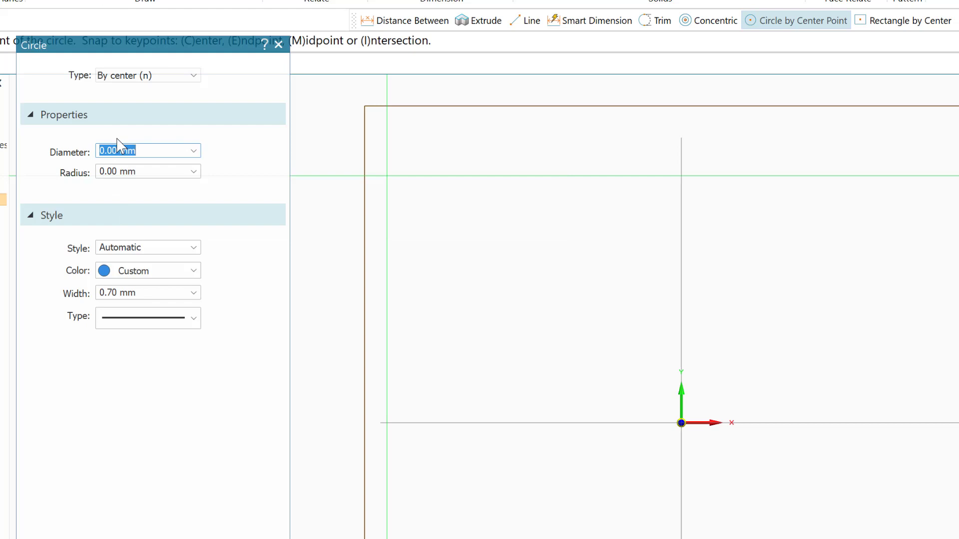
text(6)
key(Return)
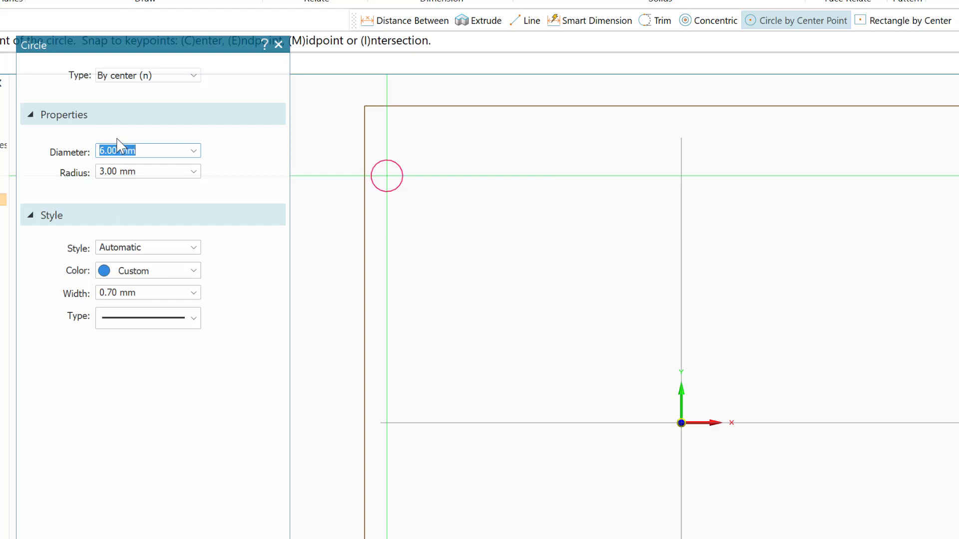
click(681, 423)
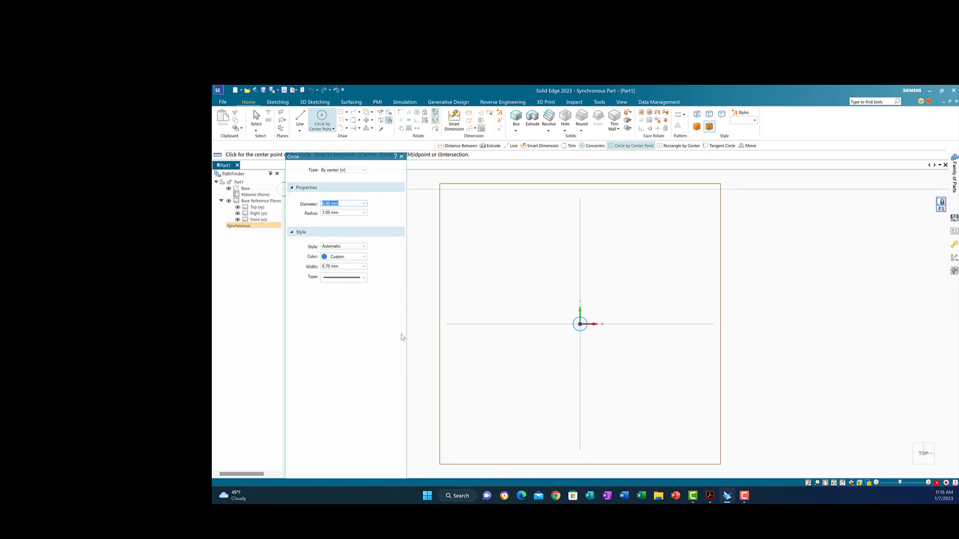
Release the Top plane lock, start the Line command locked to the Front (xz) plane, and view that plane head-on.
click(909, 469)
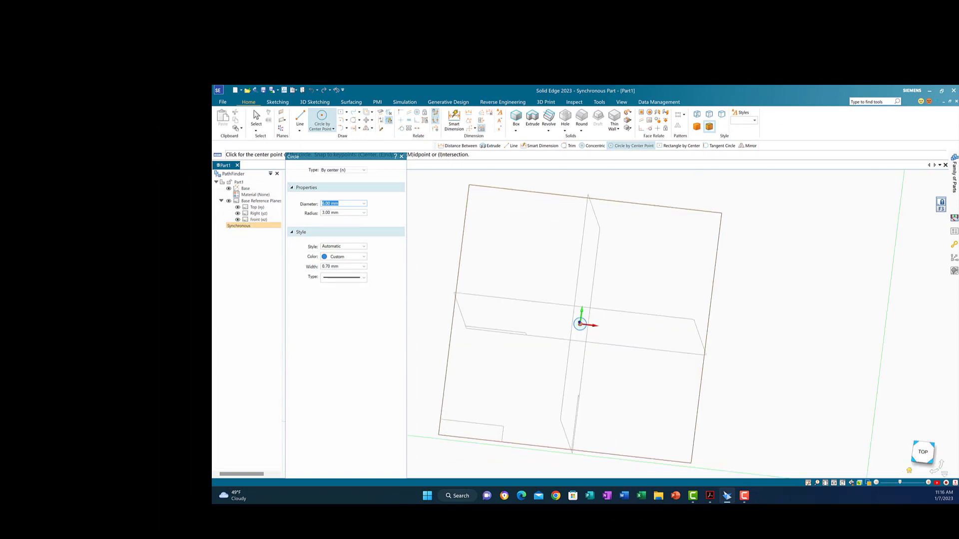
click(941, 205)
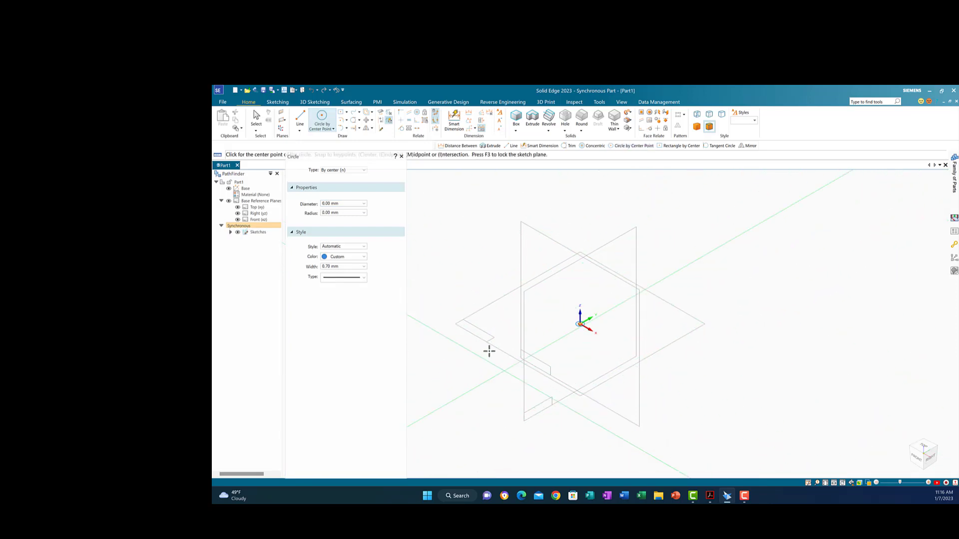
click(300, 118)
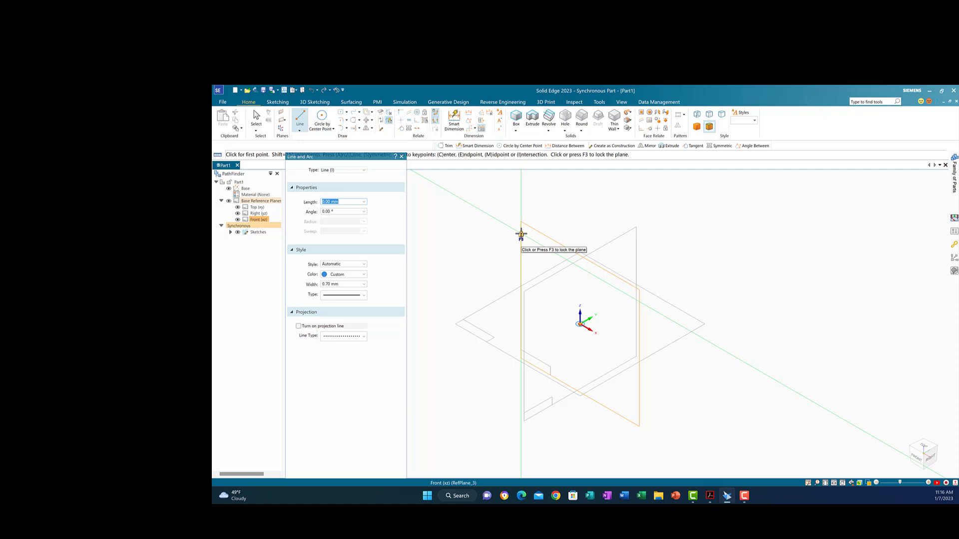
key(F3)
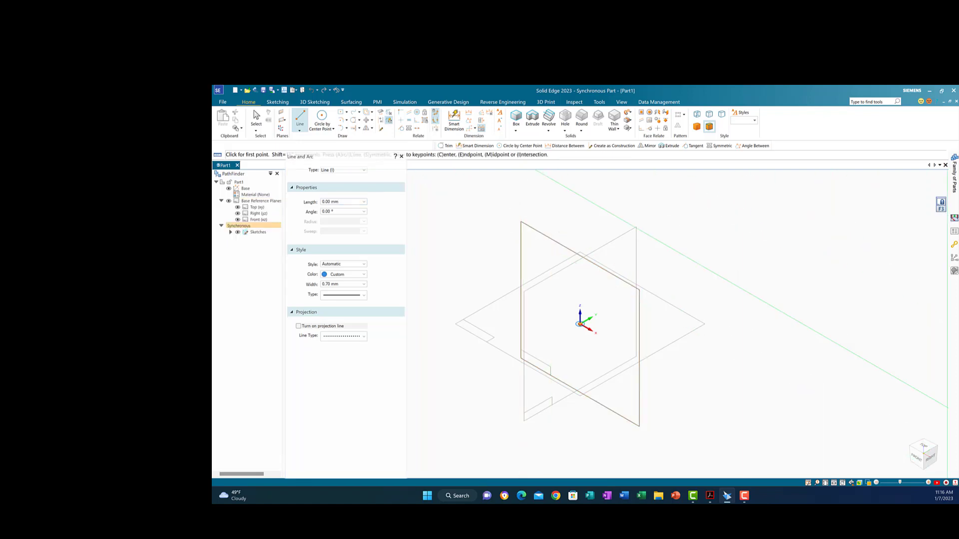
click(912, 458)
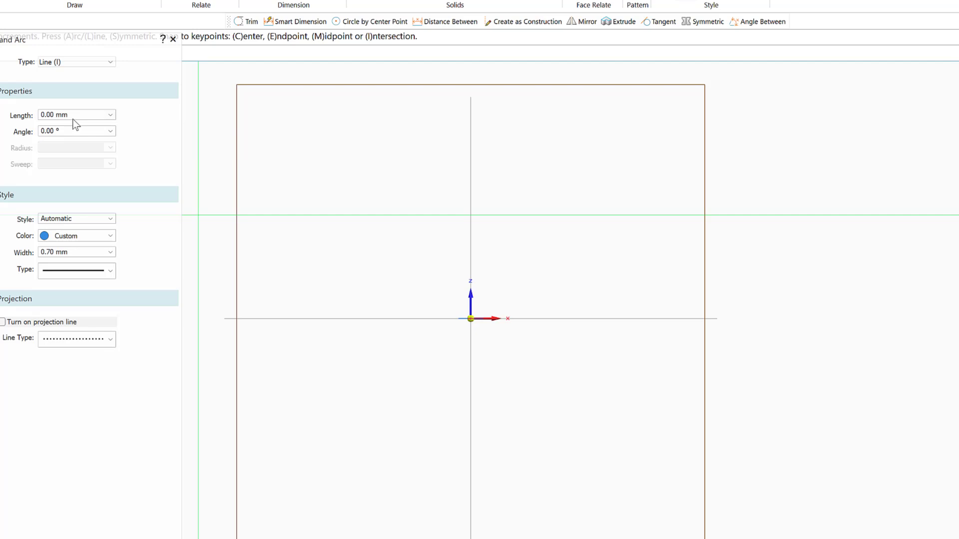
Draw an 80 mm line at 90° starting from the origin.
click(55, 116)
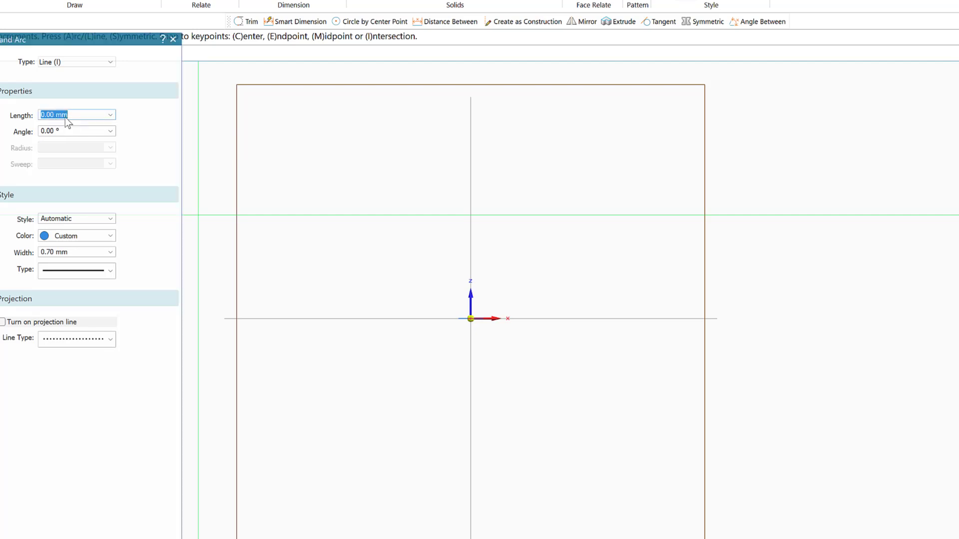
text(80)
key(Return)
click(46, 131)
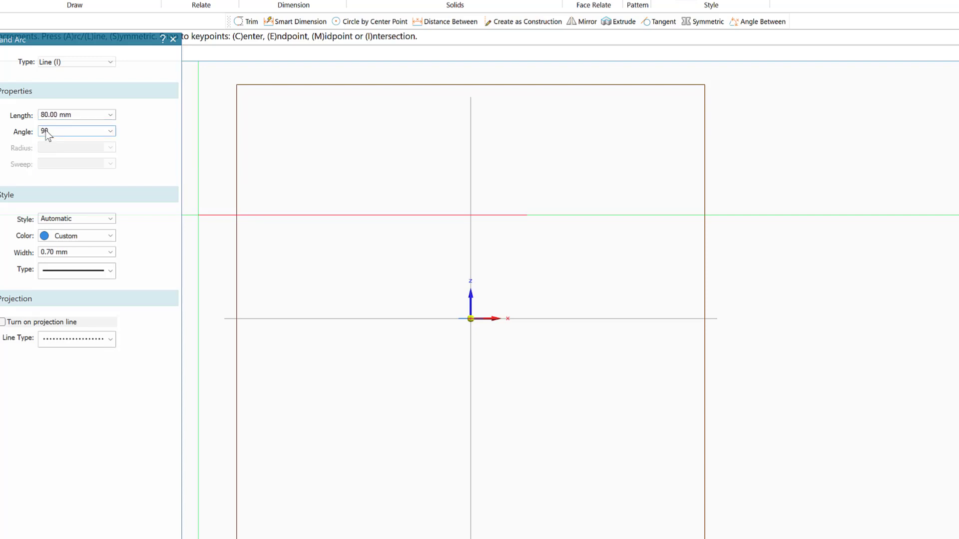
key(Return)
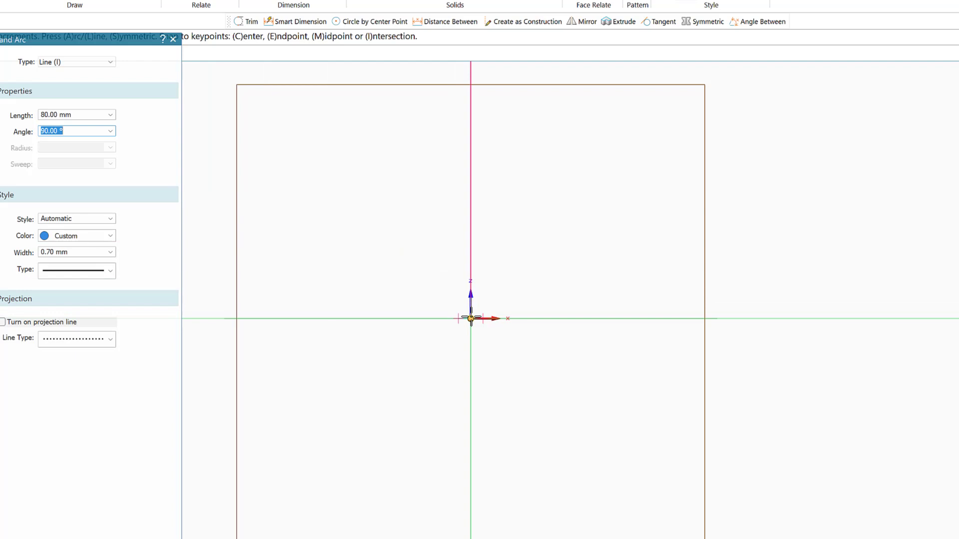
click(471, 318)
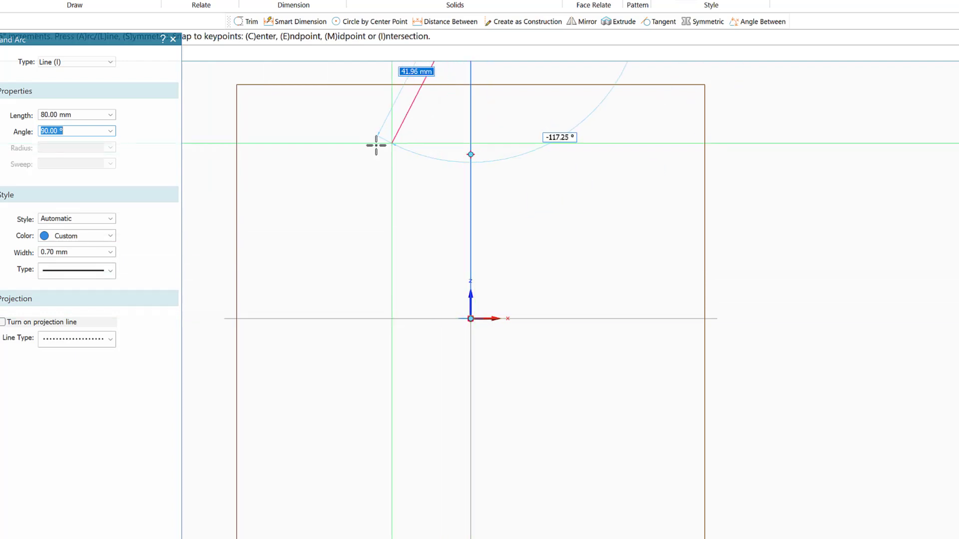
Continue from the upper end of the vertical line with a 30 mm line at 135°, and end the chain.
scroll(374, 220, down, 4)
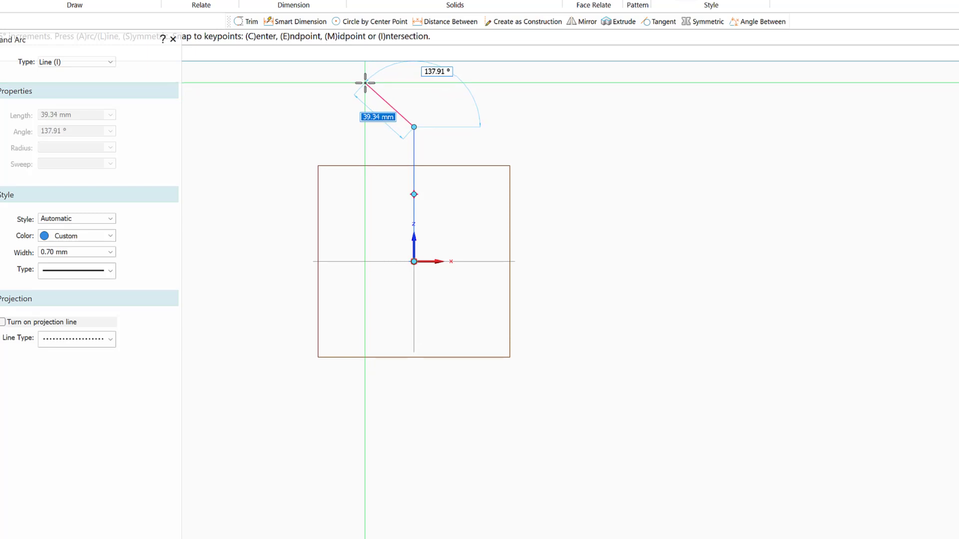
text(30)
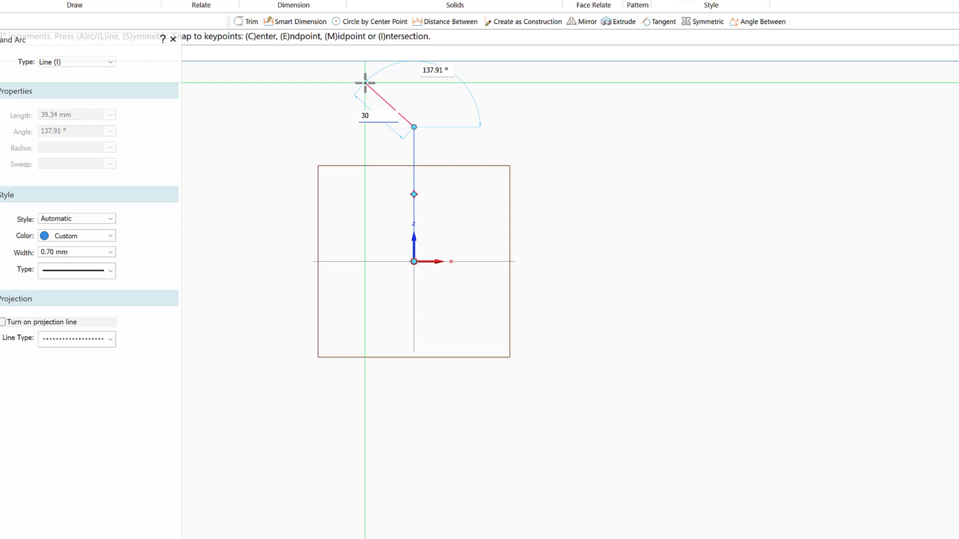
key(Tab)
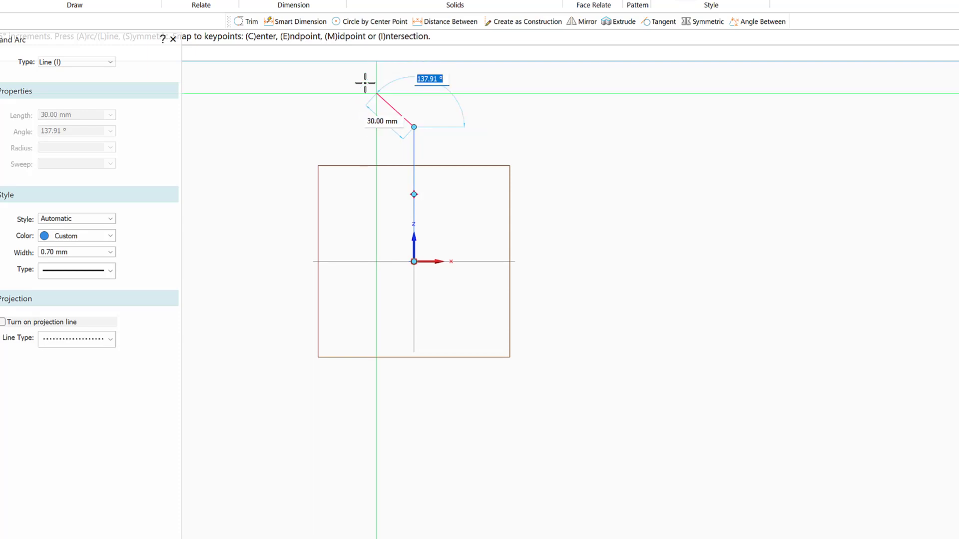
text(135)
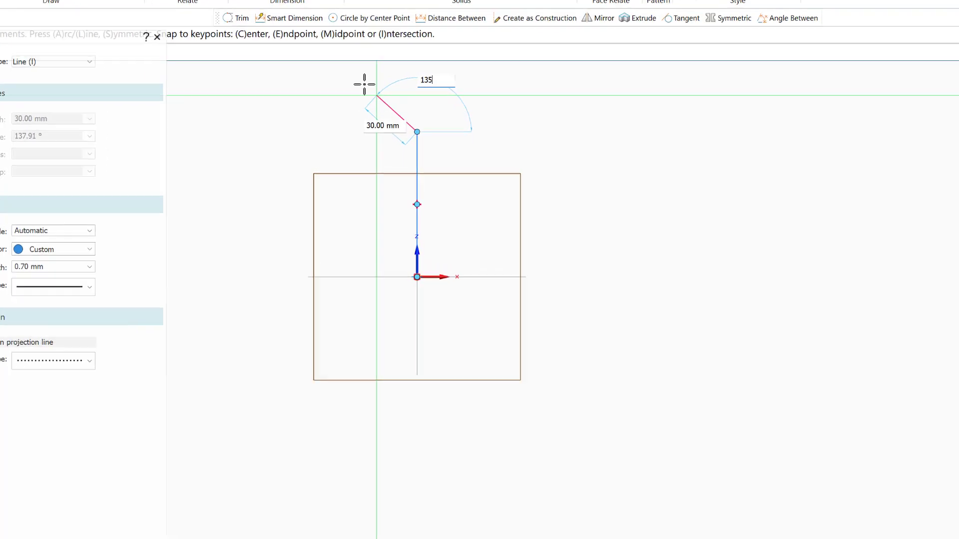
key(Tab)
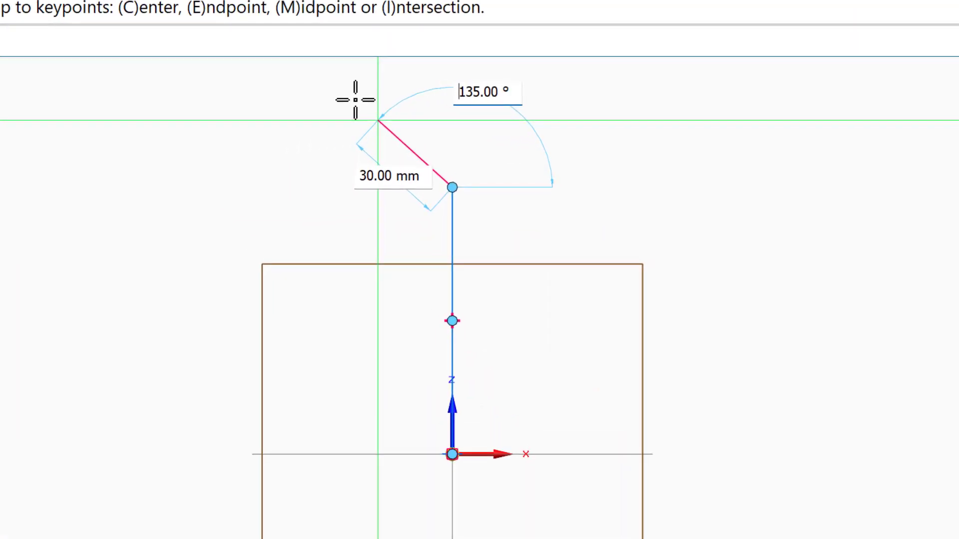
key(Return)
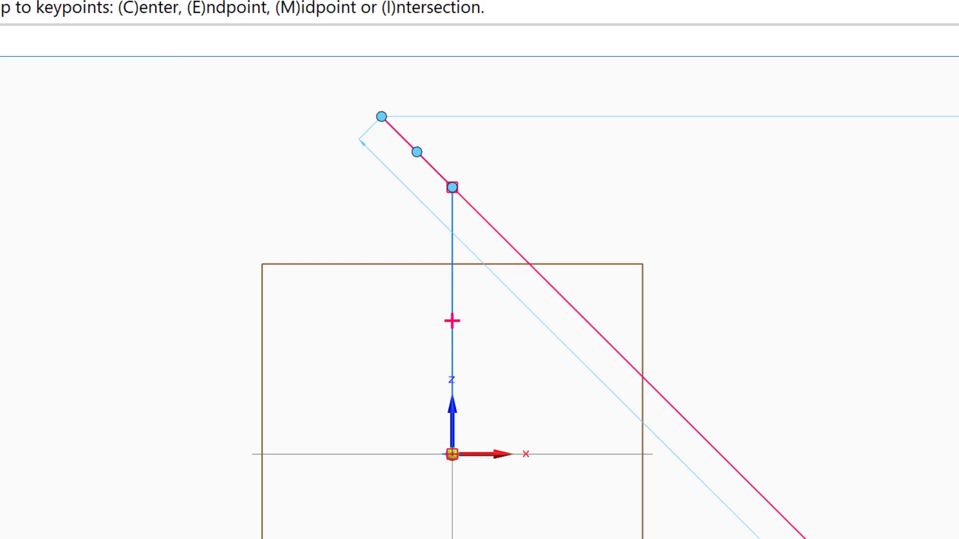
key(Escape)
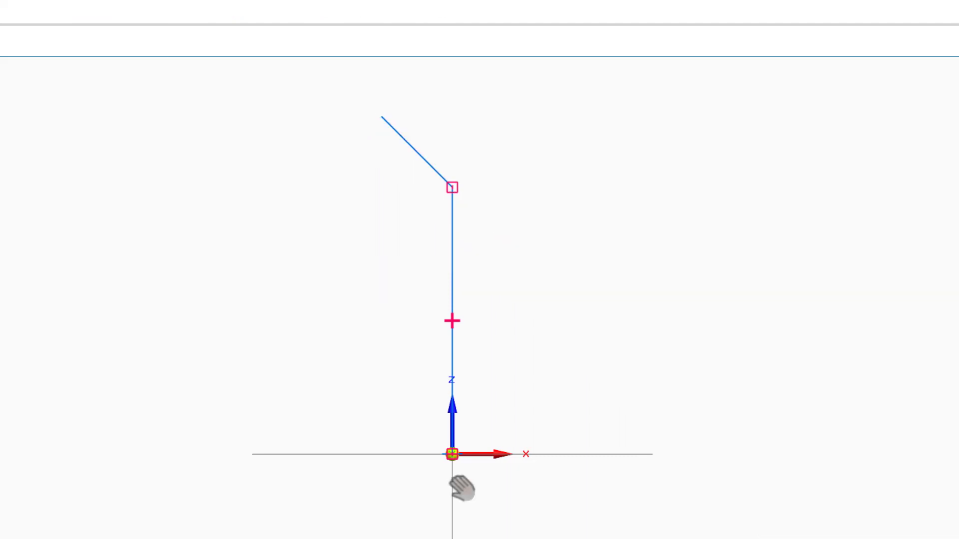
Draw a vertical line upward from the free end of the angled line and finish the Line command.
mouse_move(343, 267)
middle_down()
mouse_move(348, 303)
mouse_move(436, 441)
mouse_move(542, 463)
middle_up()
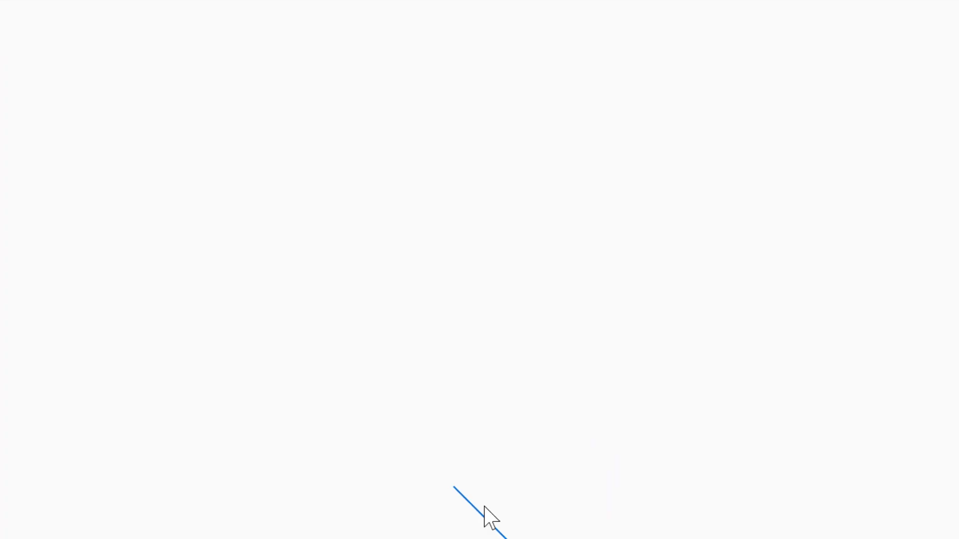
click(444, 381)
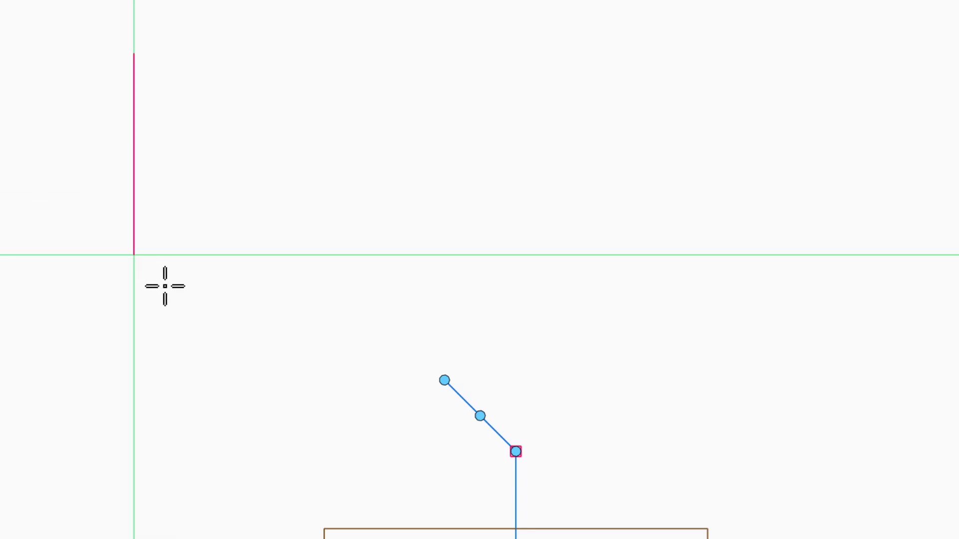
click(445, 379)
click(444, 178)
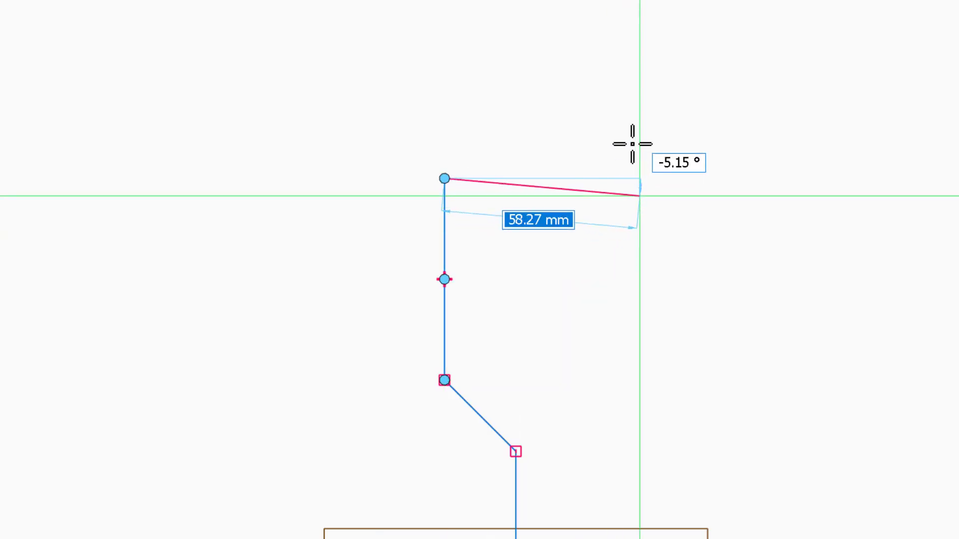
key(Escape)
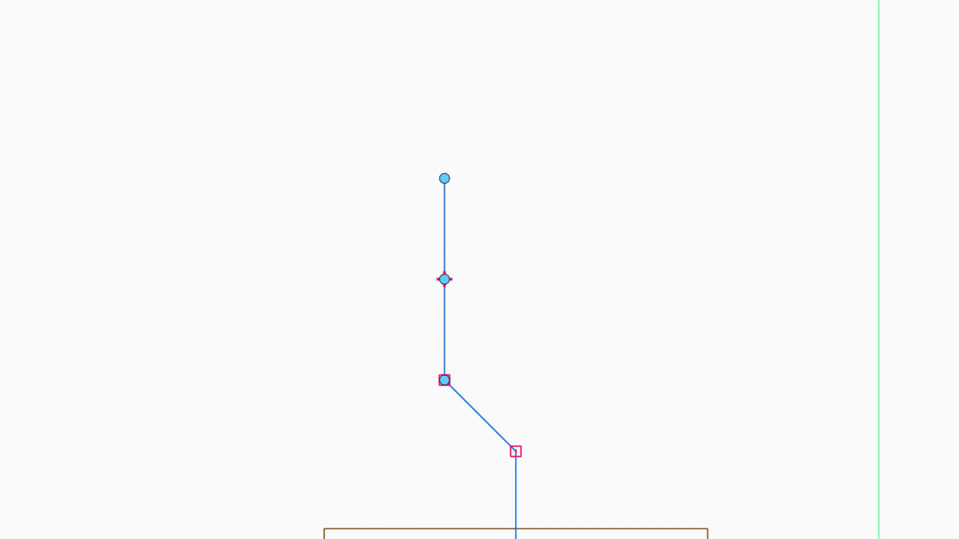
key(Print)
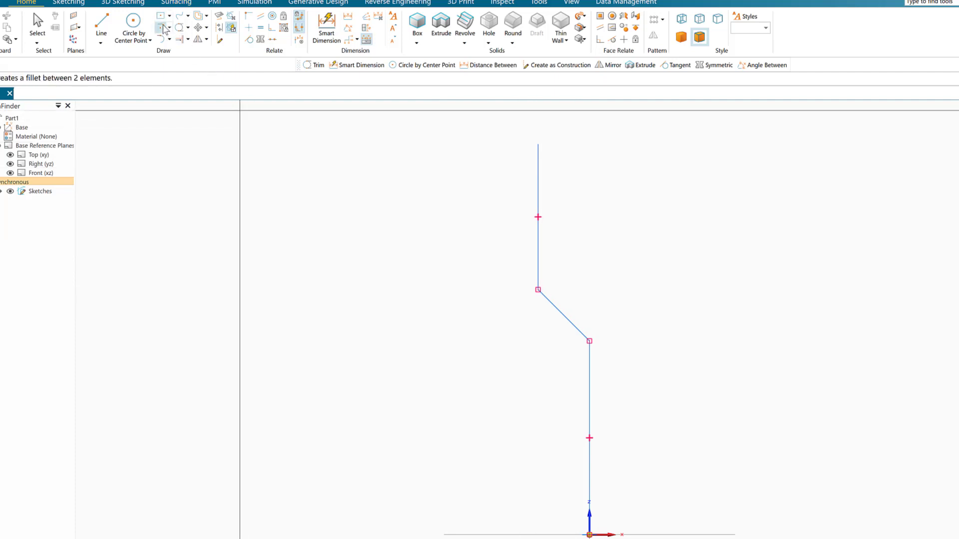
Fillet both corners of the line path with a 10 mm radius.
click(163, 28)
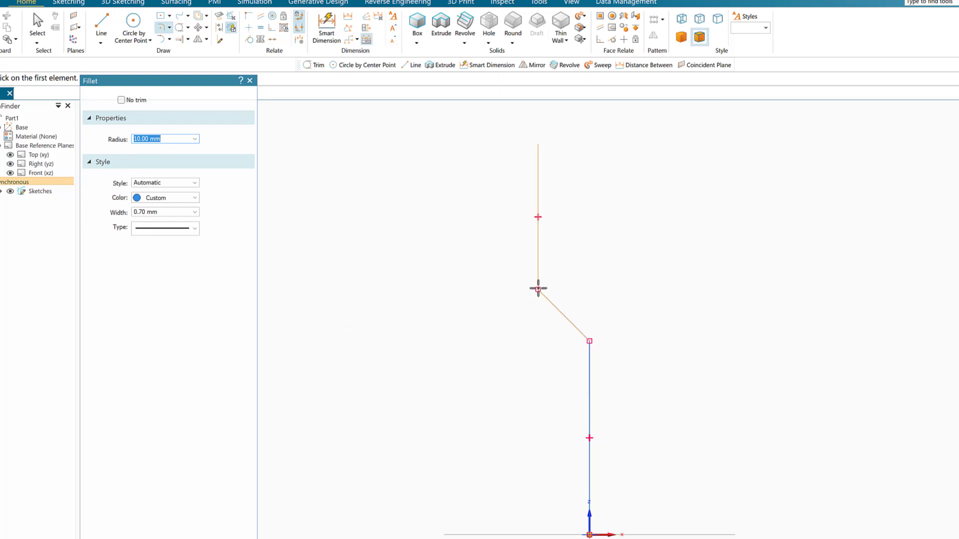
click(538, 290)
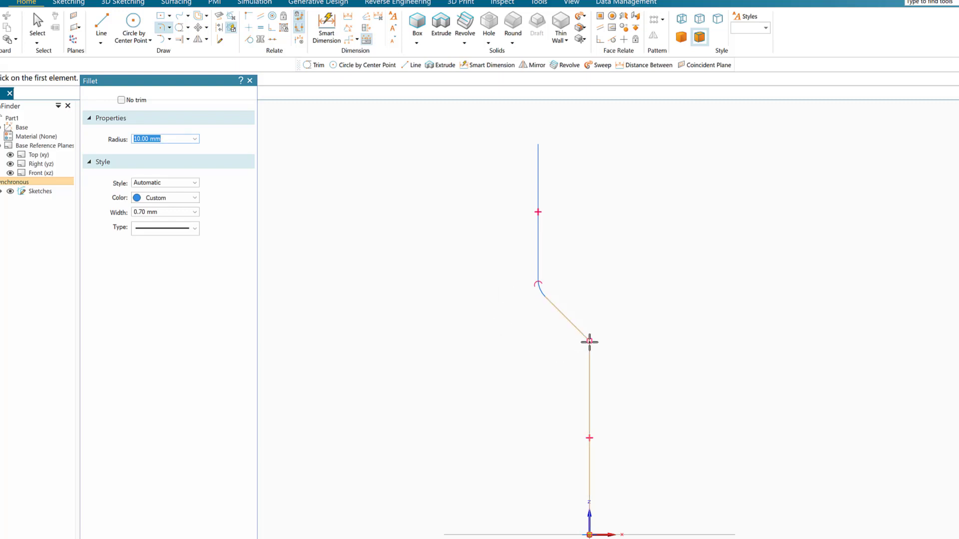
click(590, 342)
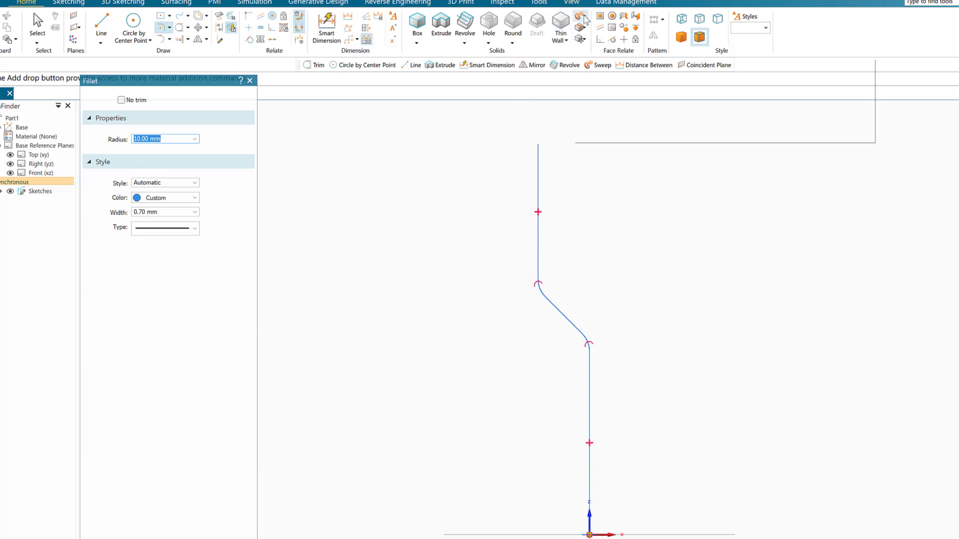
Start a swept protrusion with a single path and cross section, and accept the filleted line chain as its path.
click(584, 19)
click(600, 30)
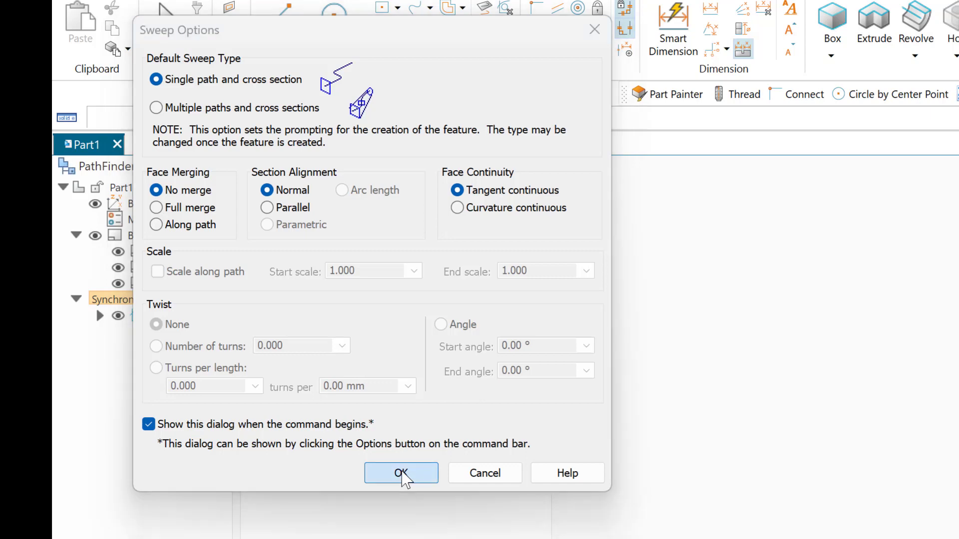
click(402, 474)
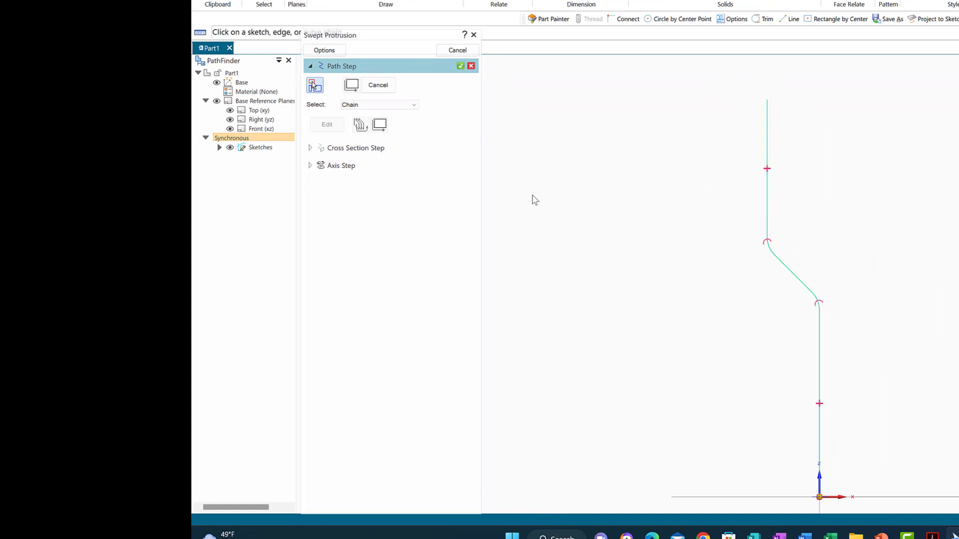
click(461, 66)
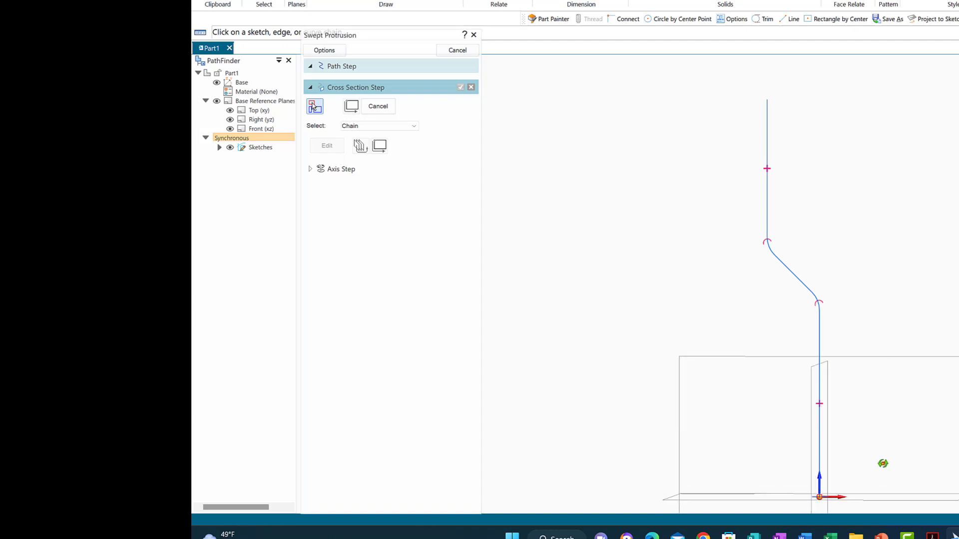
Use the 6 mm circle at the path's lower end as the cross section, finish the swept protrusion and leave the command.
middle_drag(882, 465, 880, 492)
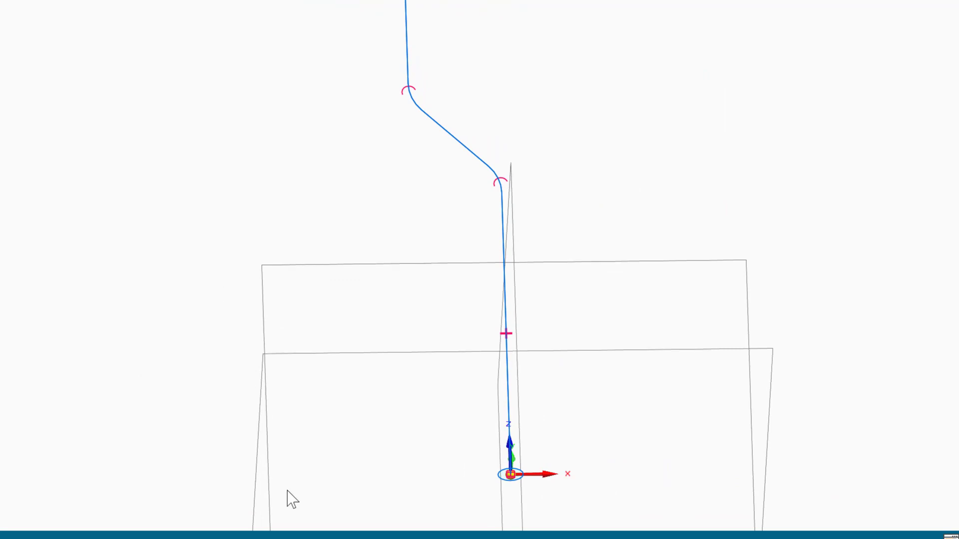
click(510, 492)
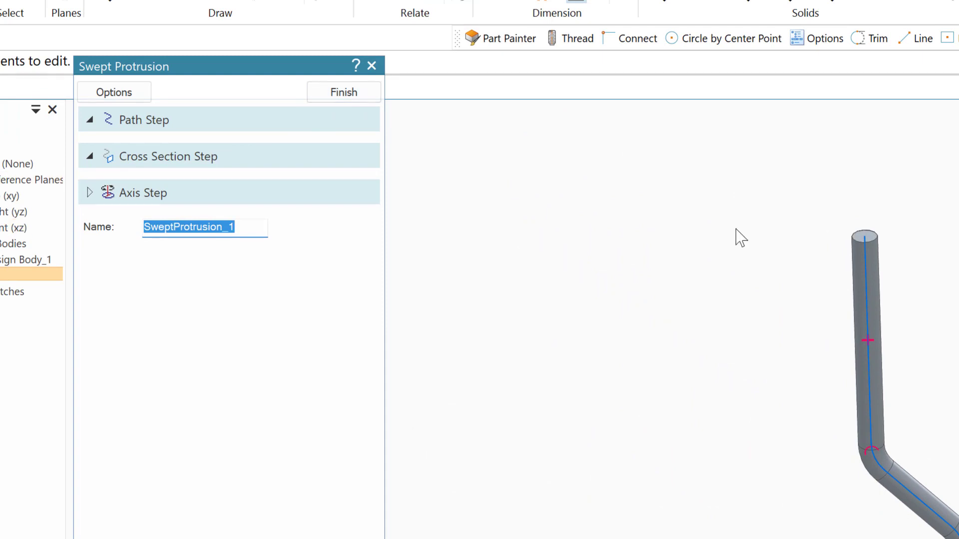
click(343, 93)
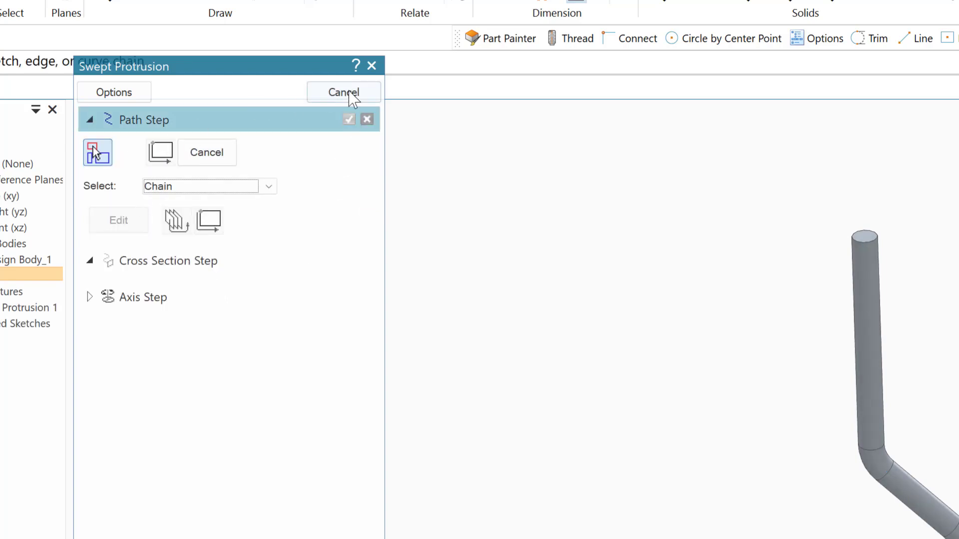
click(343, 93)
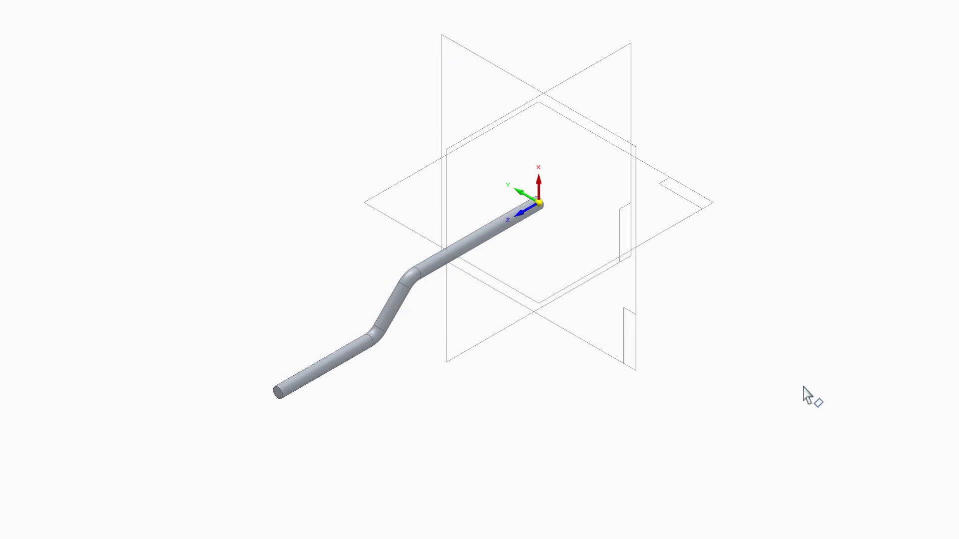
Add an M6 thread with a finite extent of 40 mm to the straight rod segment, starting from its end at the origin.
middle_drag(557, 402, 496, 378)
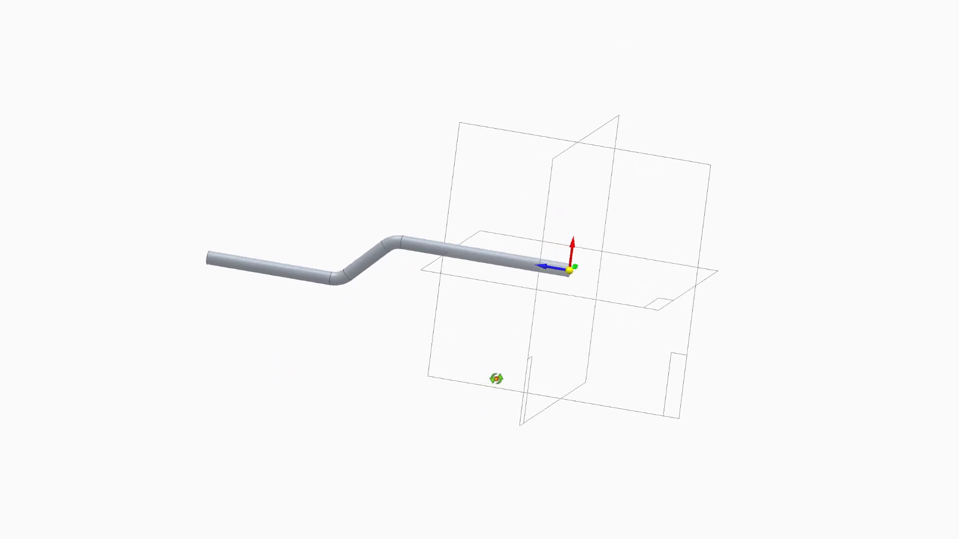
scroll(488, 413, down, 4)
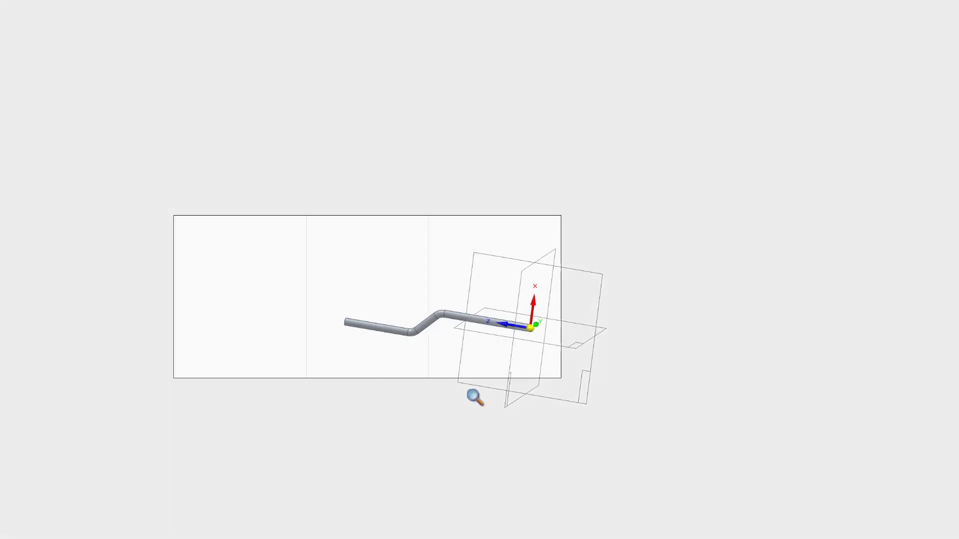
click(607, 417)
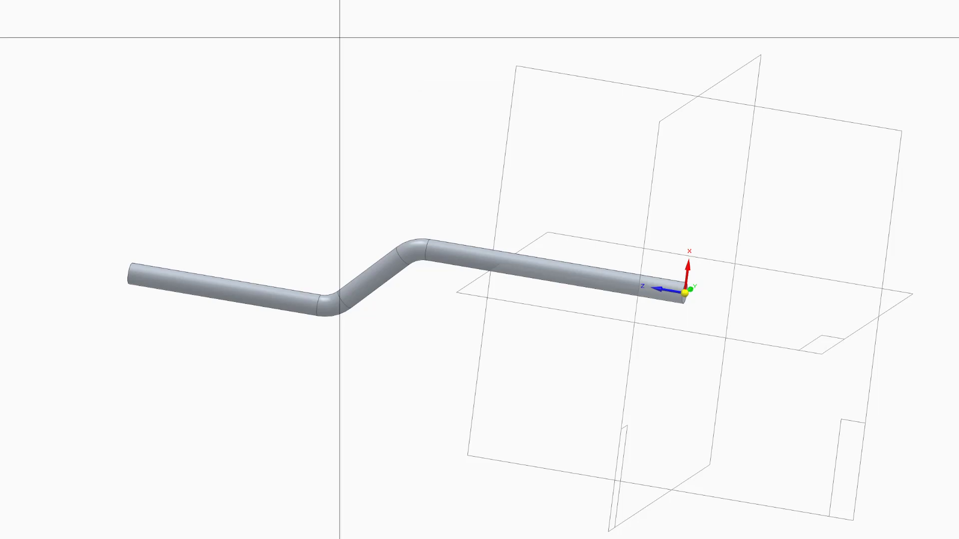
middle_click(339, 37)
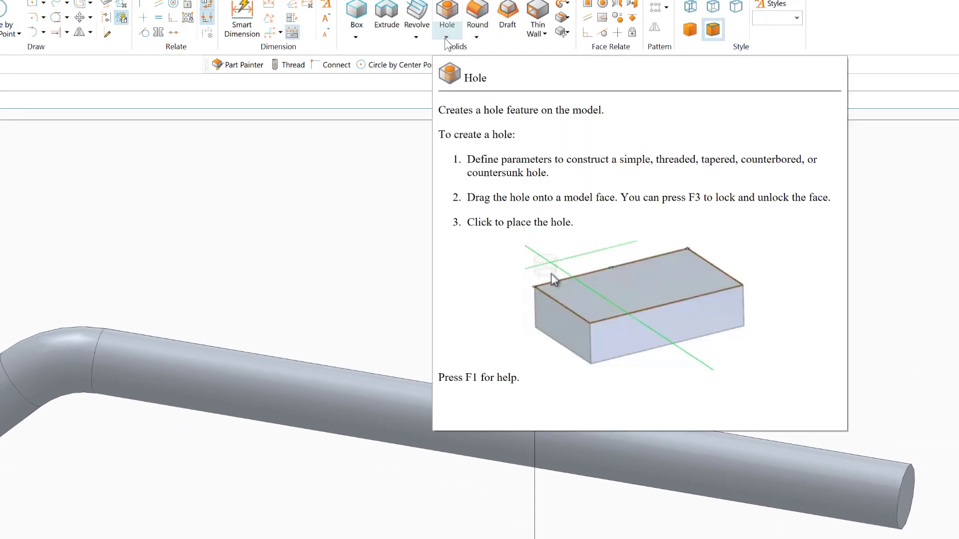
click(447, 35)
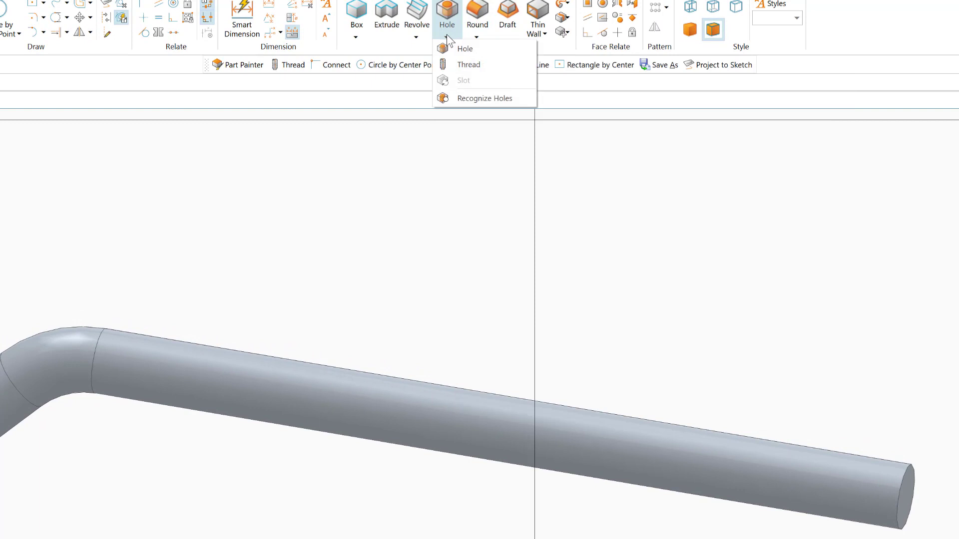
click(462, 65)
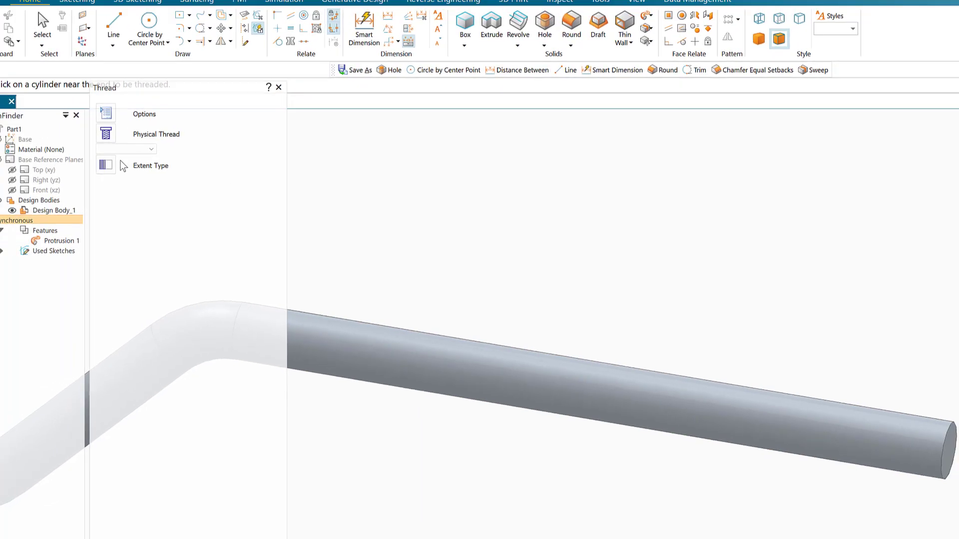
click(106, 165)
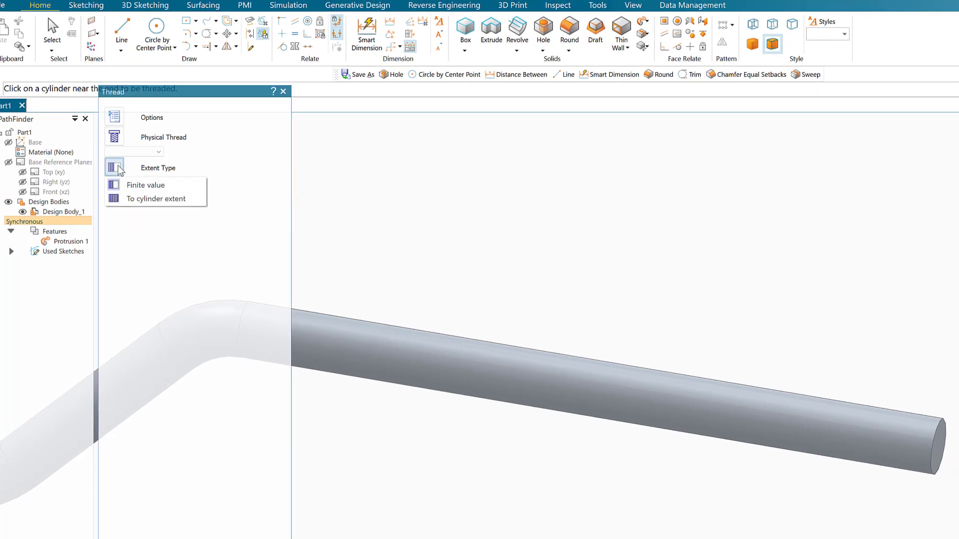
click(157, 189)
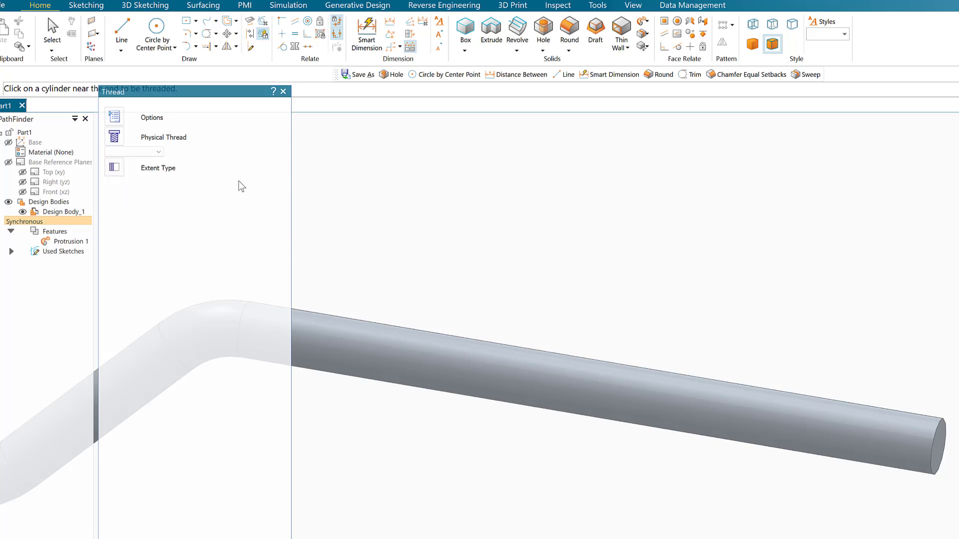
click(935, 445)
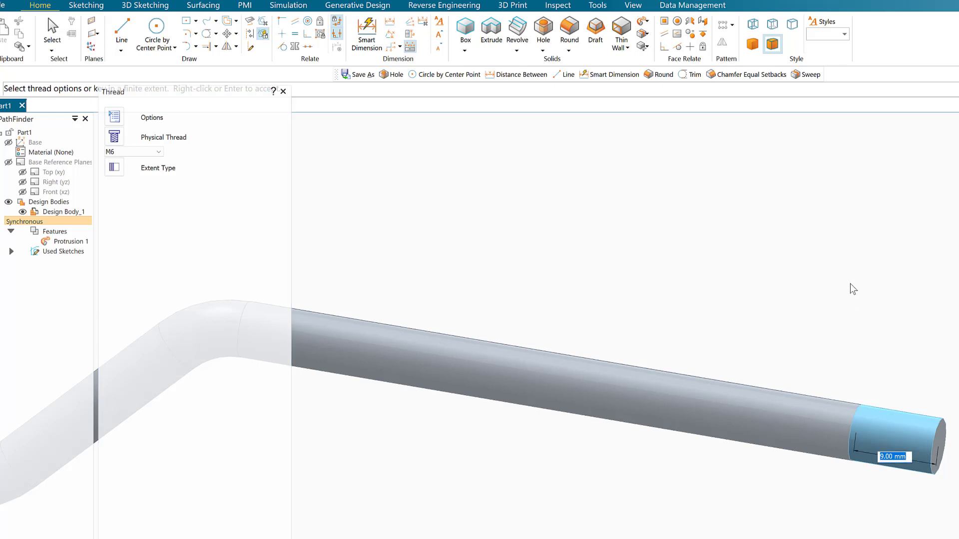
text(40)
key(Return)
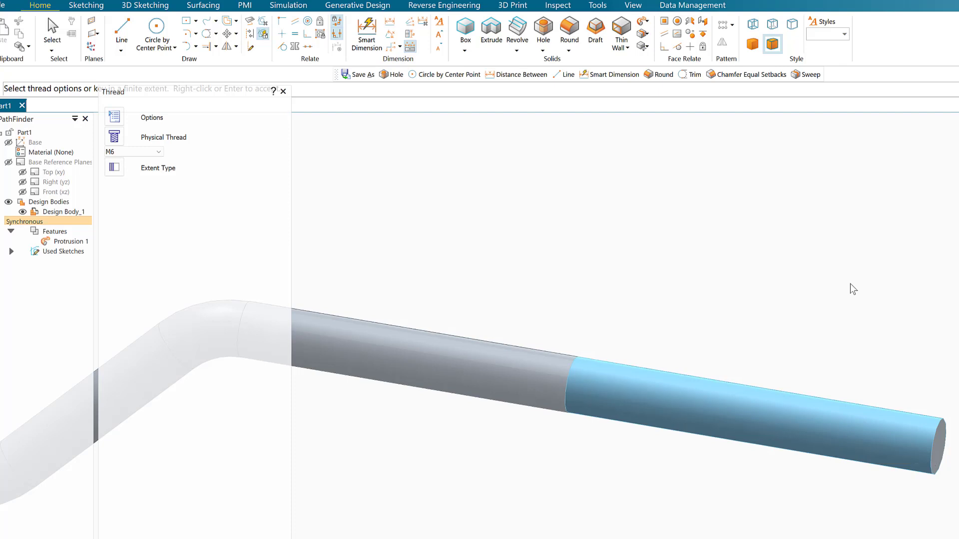
right_click(853, 290)
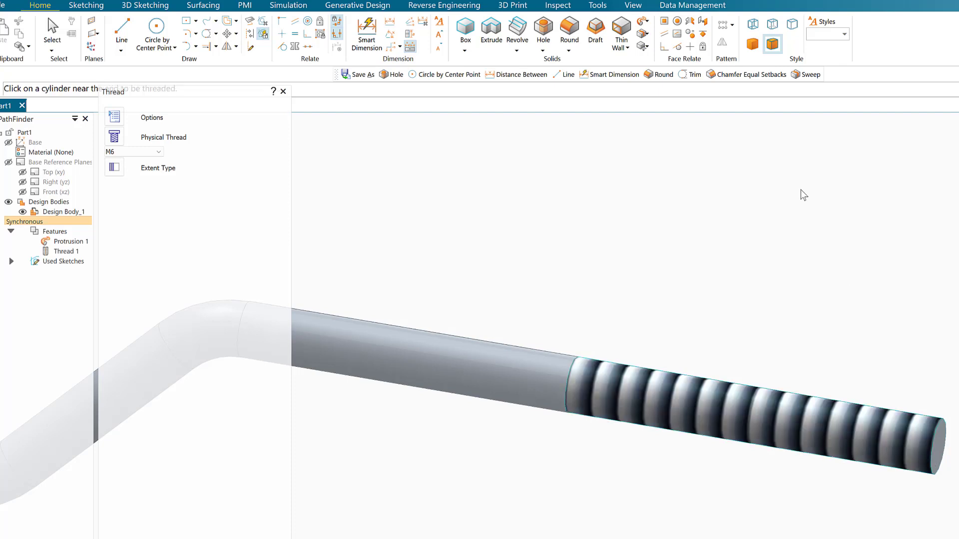
Turn the rod's M6 thread into a physical thread, then review the thread options and accept them.
click(153, 141)
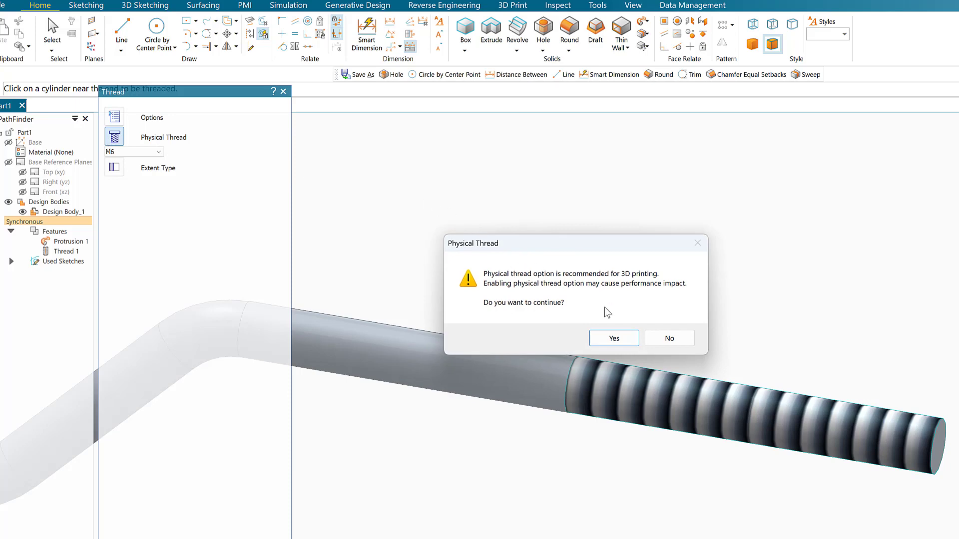
click(614, 339)
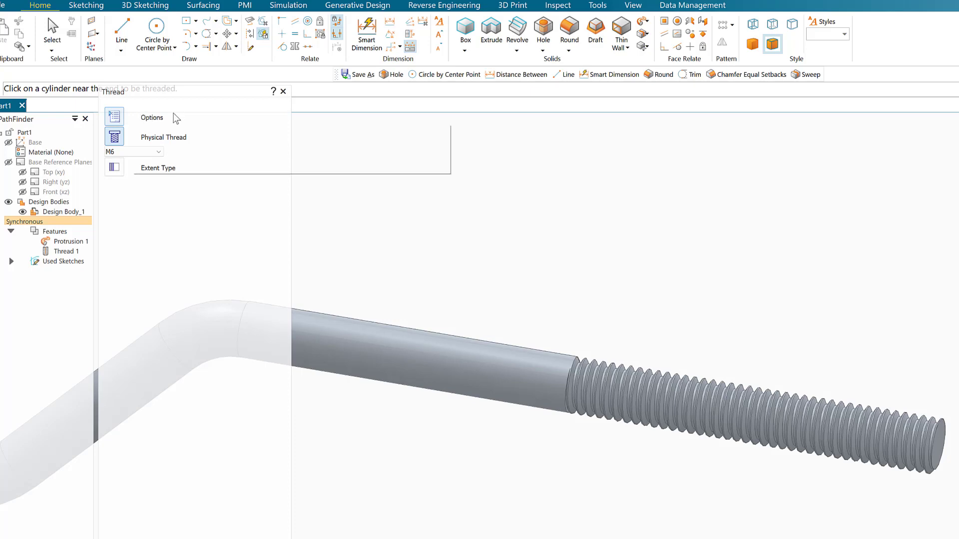
click(787, 421)
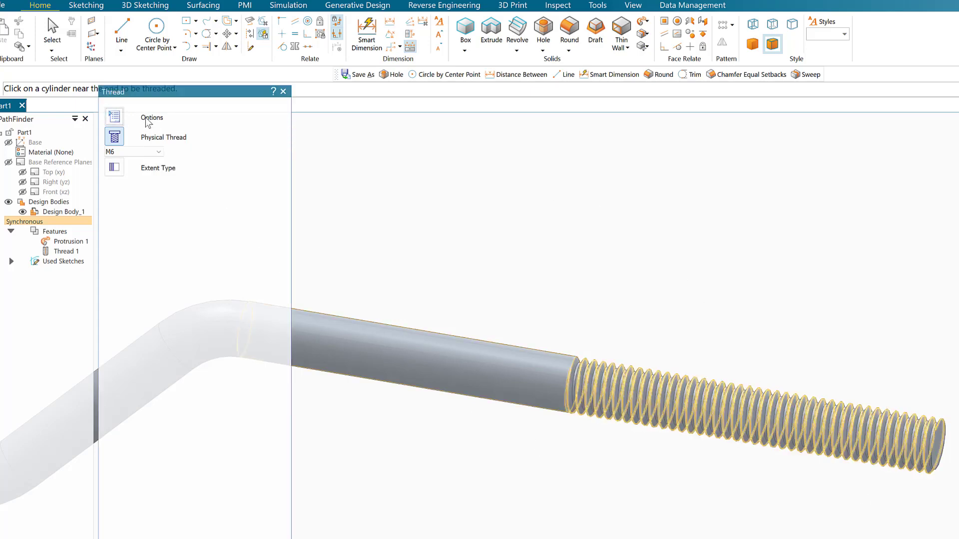
click(146, 120)
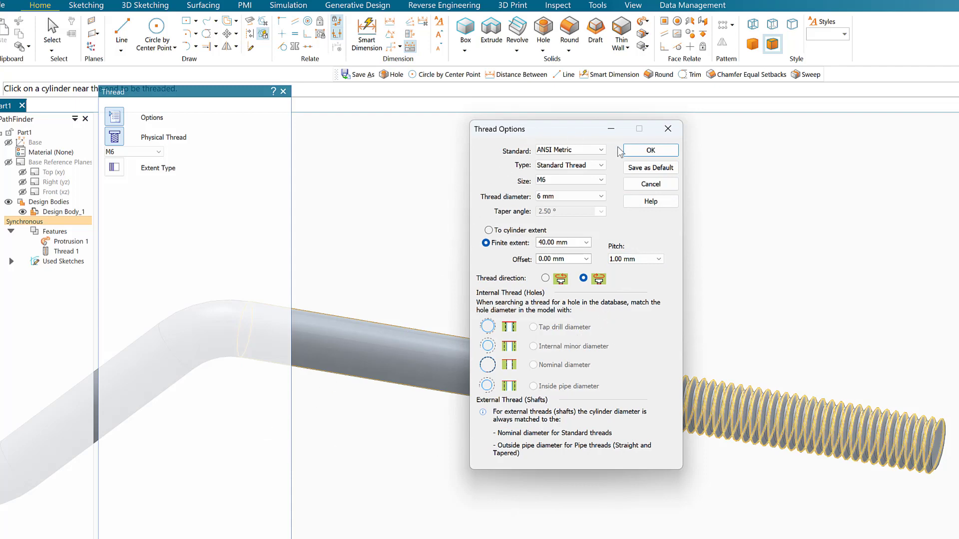
click(633, 150)
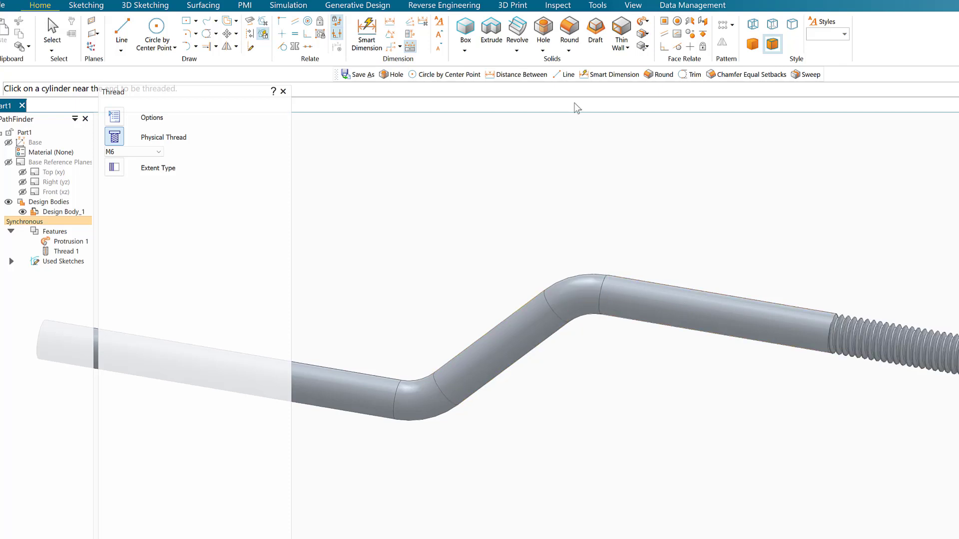
Paint the whole threaded rod with the Chrome face style using Part Painter.
click(636, 7)
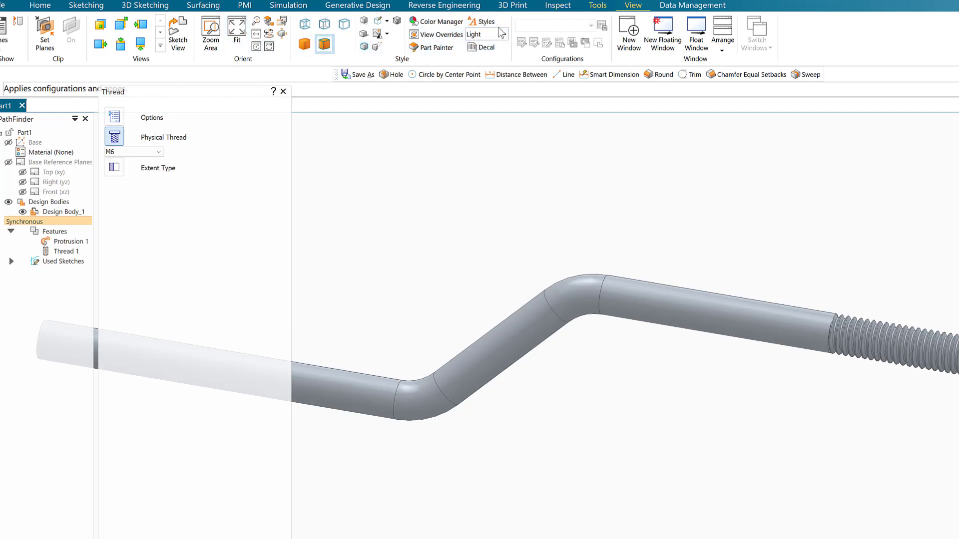
click(422, 48)
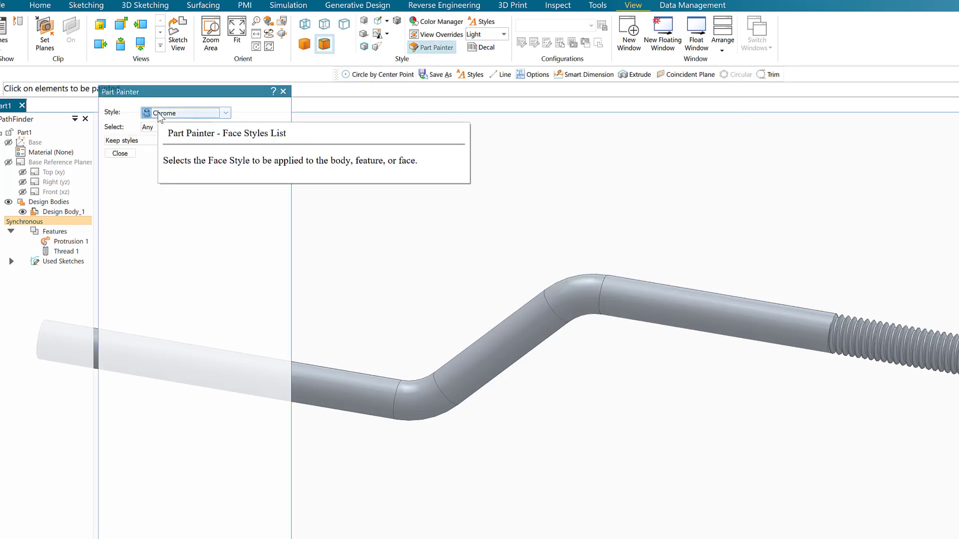
click(160, 114)
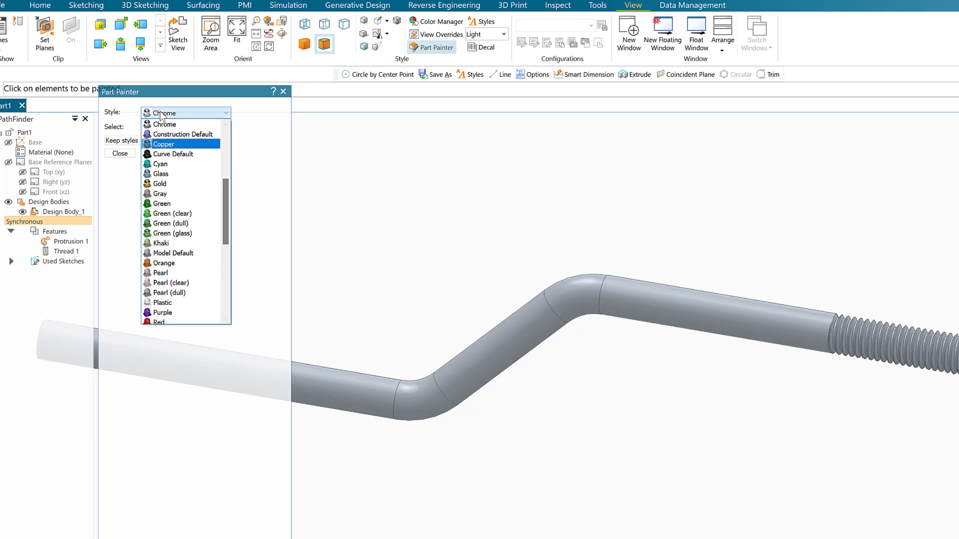
click(163, 124)
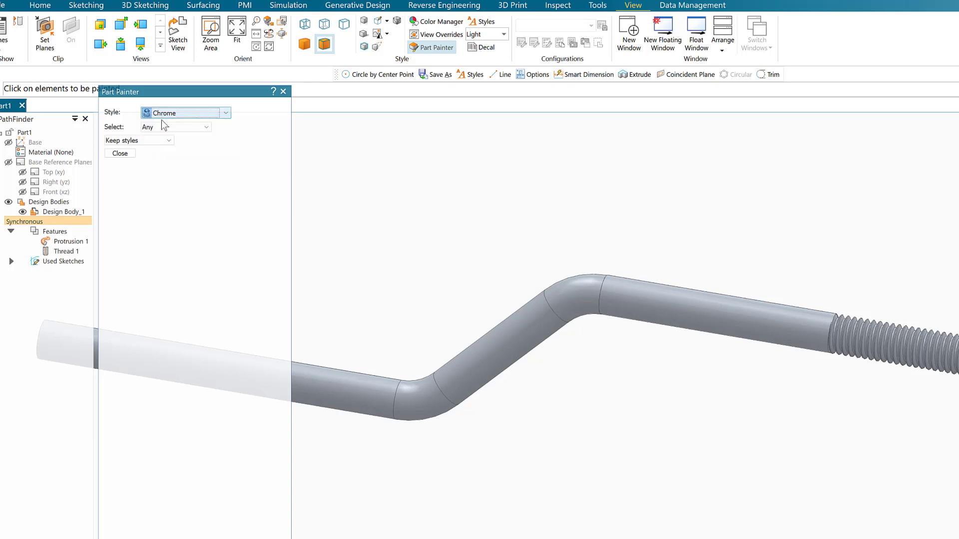
click(503, 349)
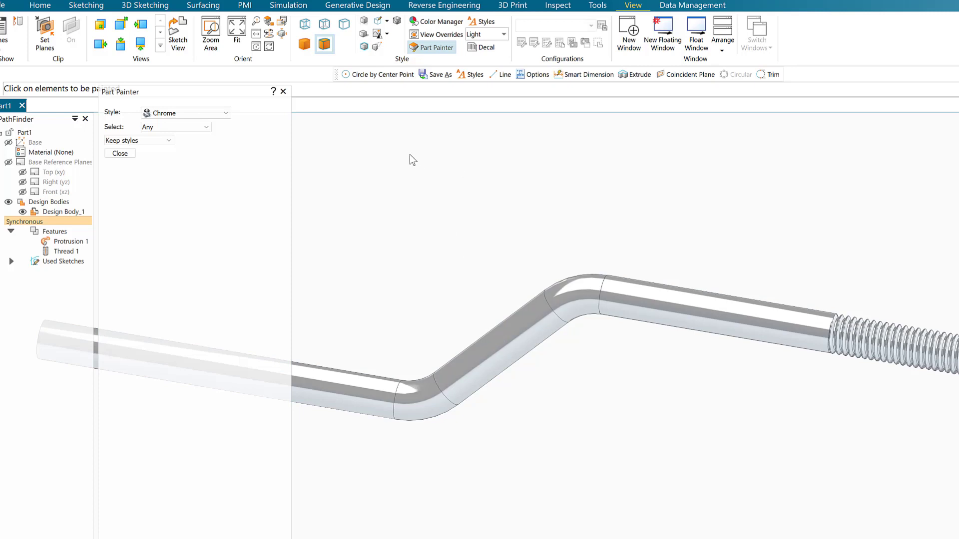